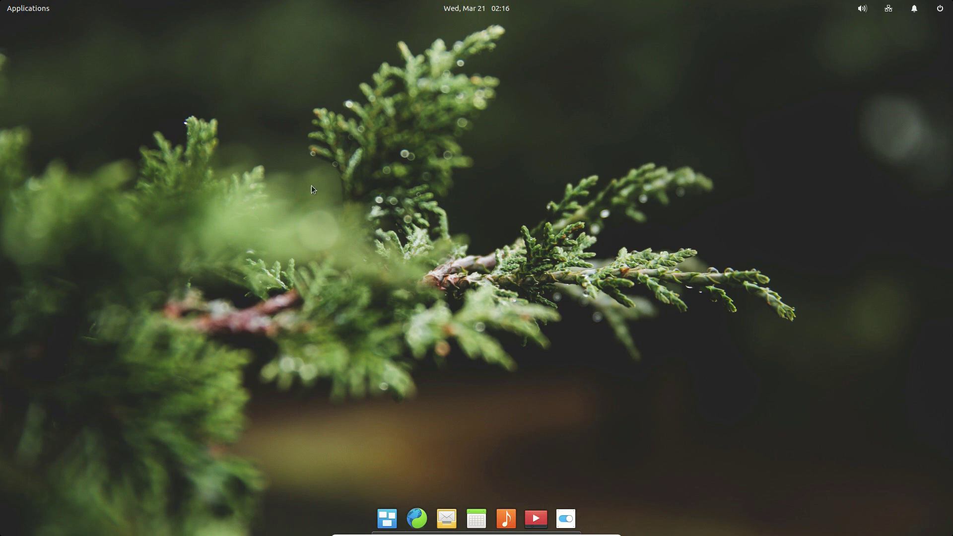
Launch System Settings from the dock and go to its Tweaks page.
left_click(567, 518)
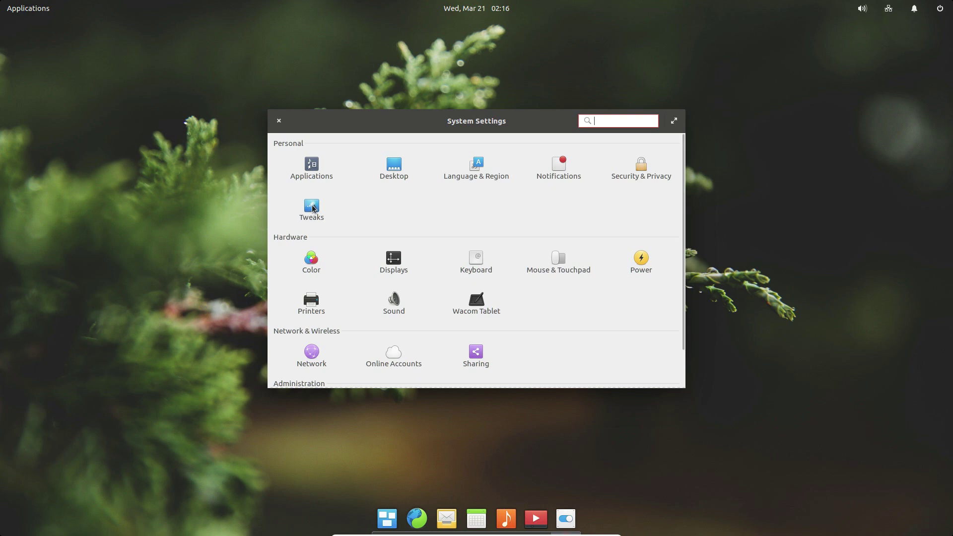
left_click(313, 207)
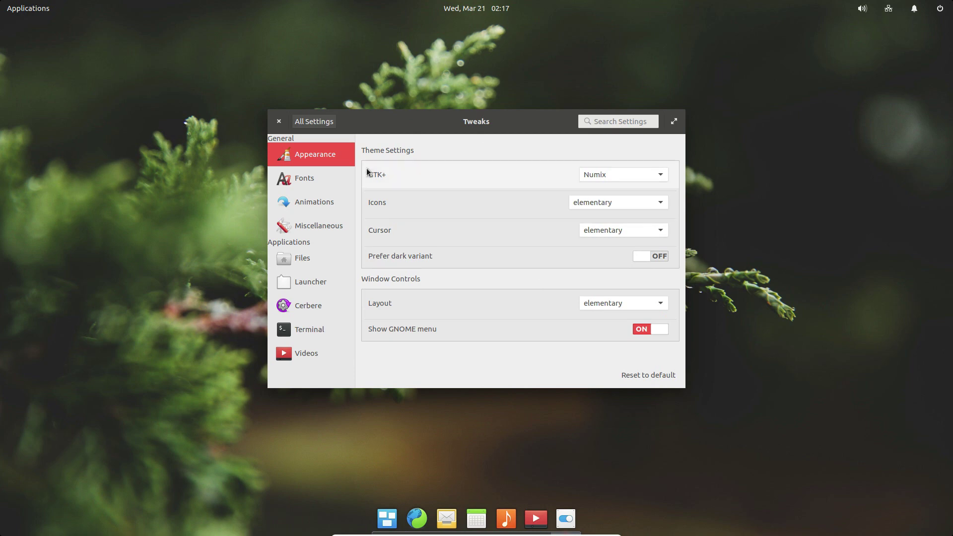
Apply the Blue-Submarine GTK+ theme, then try Adwaita and Radiant-MATE icons before settling on elementary-xfce.
left_click(635, 175)
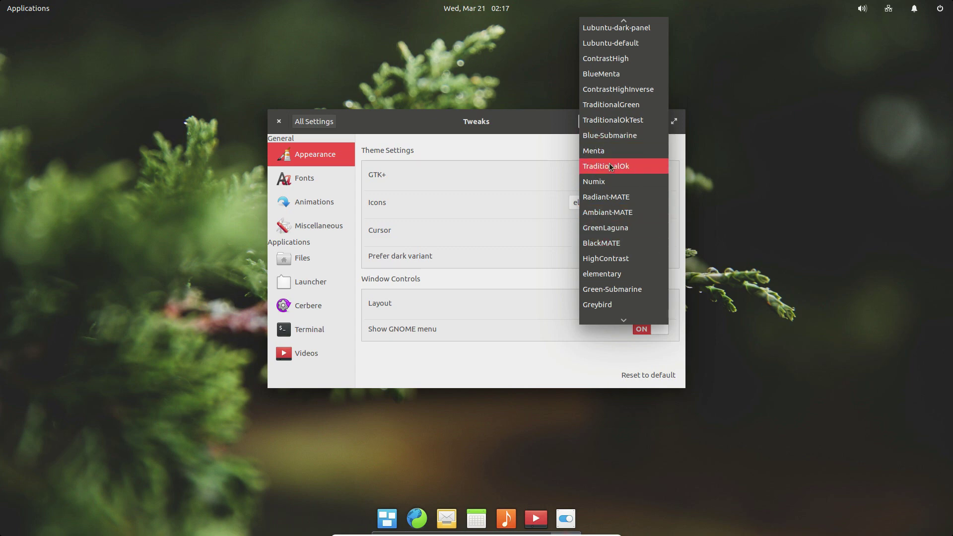
left_click(620, 138)
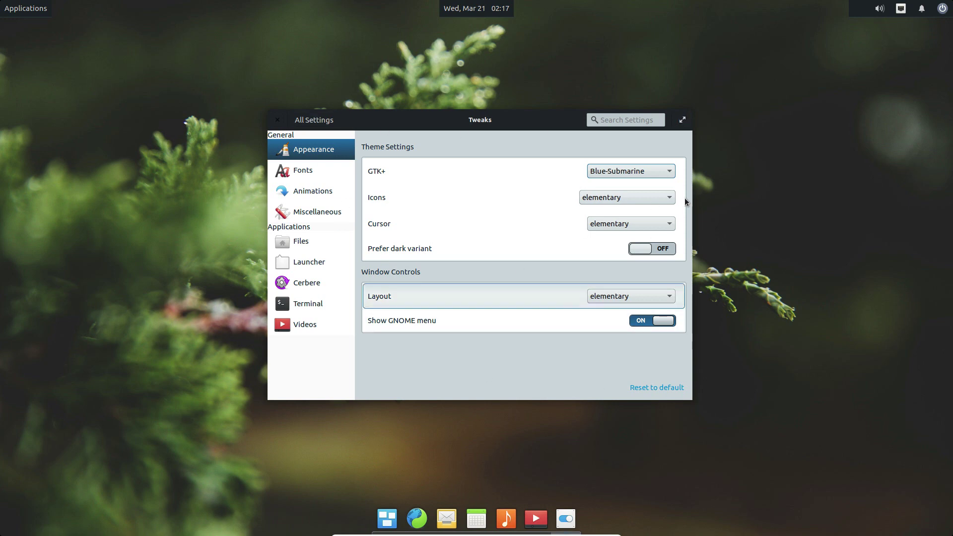
left_click(611, 197)
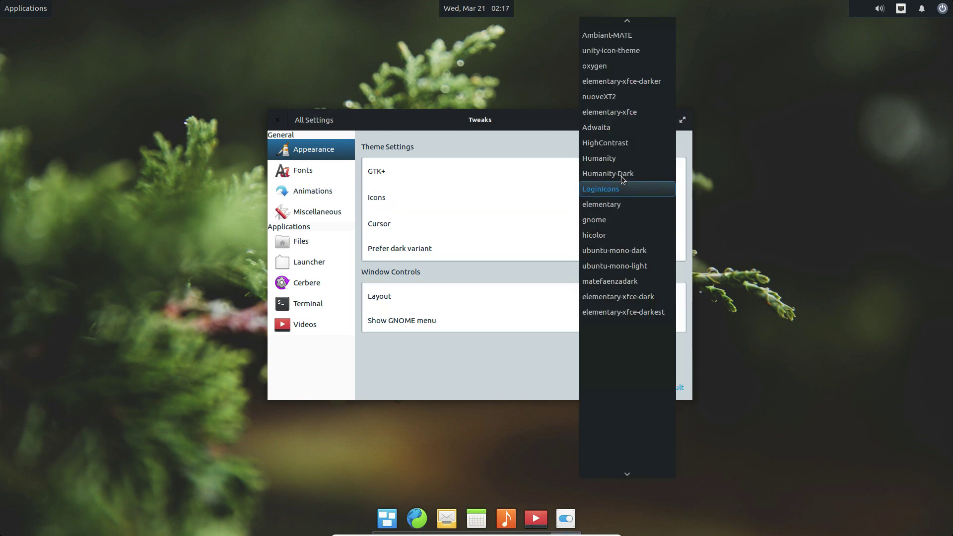
left_click(624, 132)
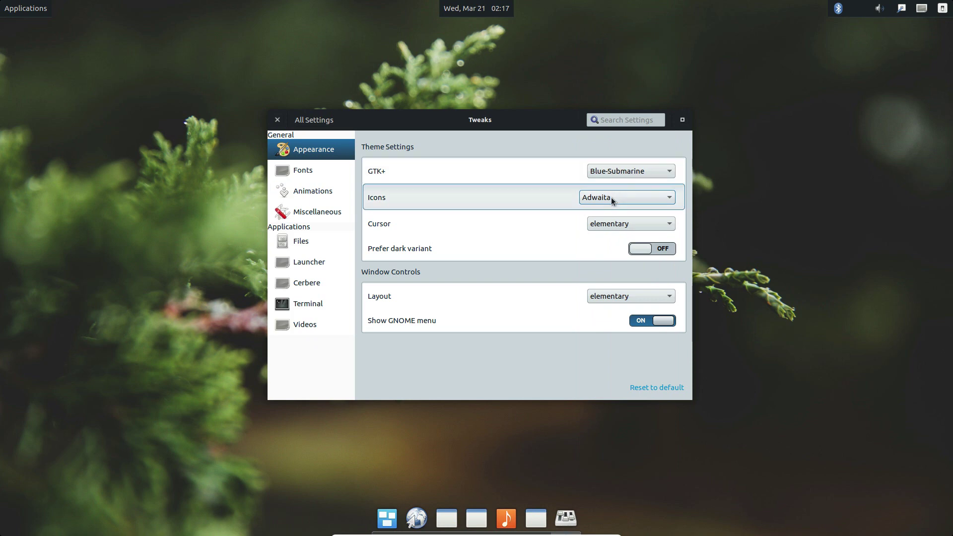
left_click(613, 197)
left_click(614, 88)
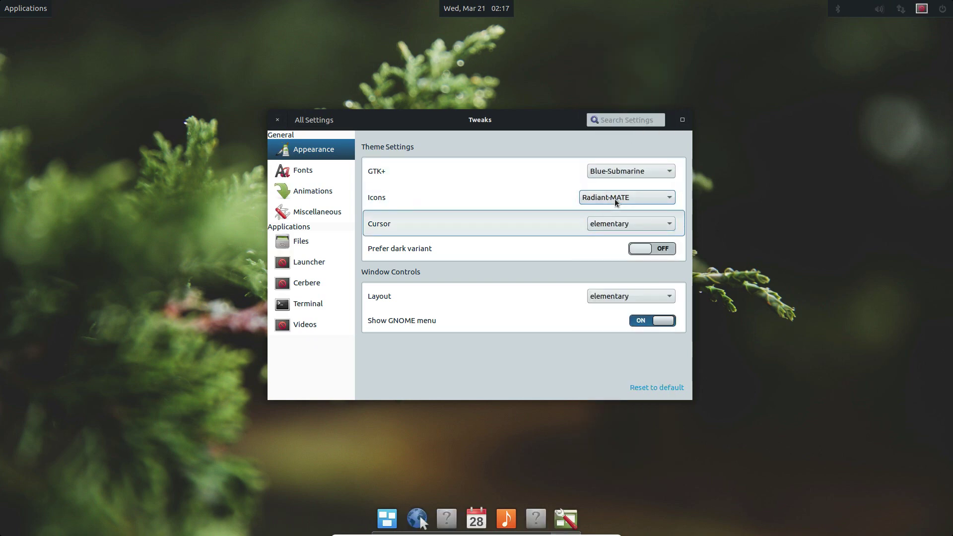
left_click(612, 197)
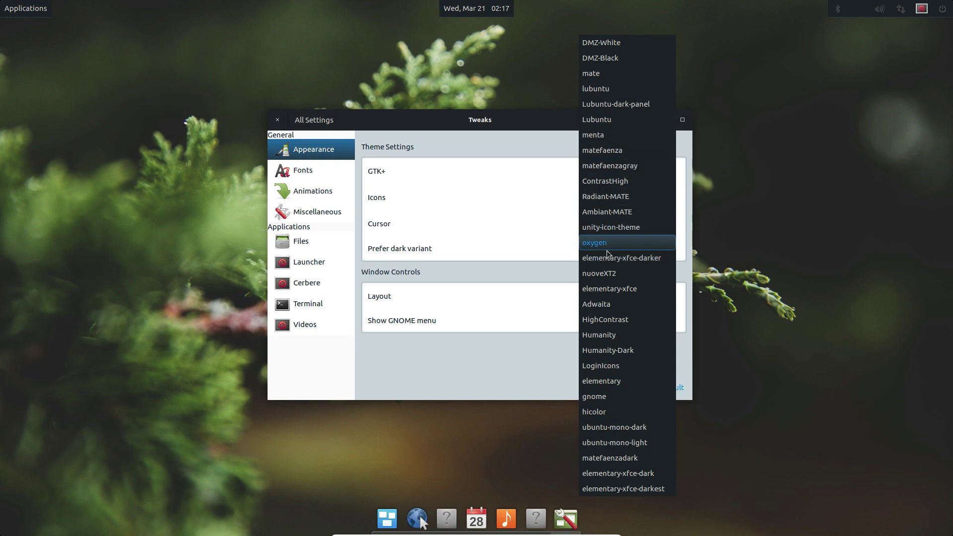
left_click(601, 293)
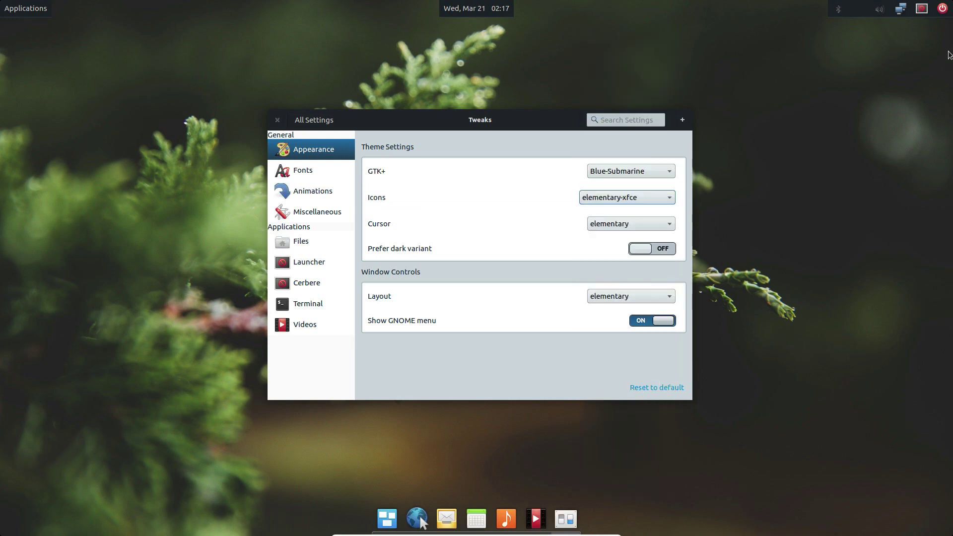
Switch the cursor theme to mate.
left_click(630, 225)
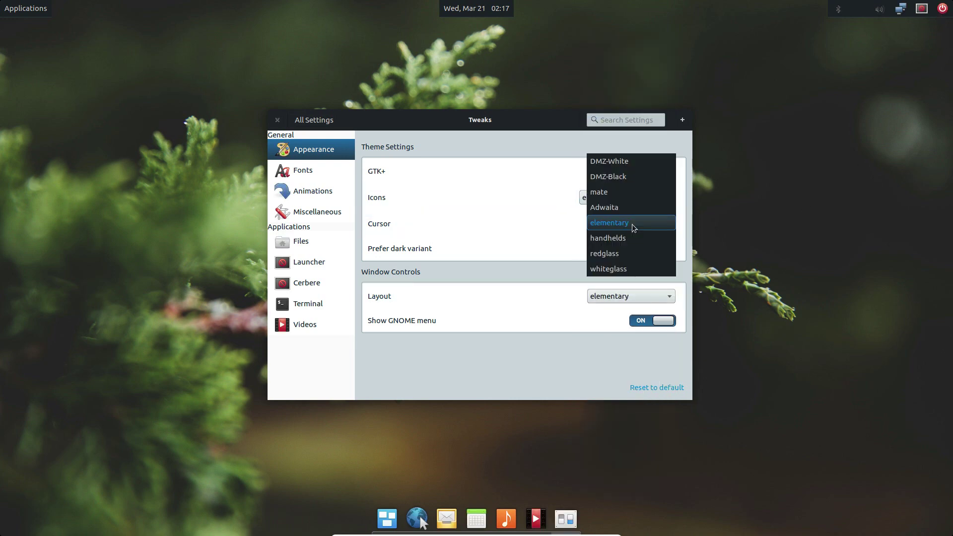
left_click(624, 192)
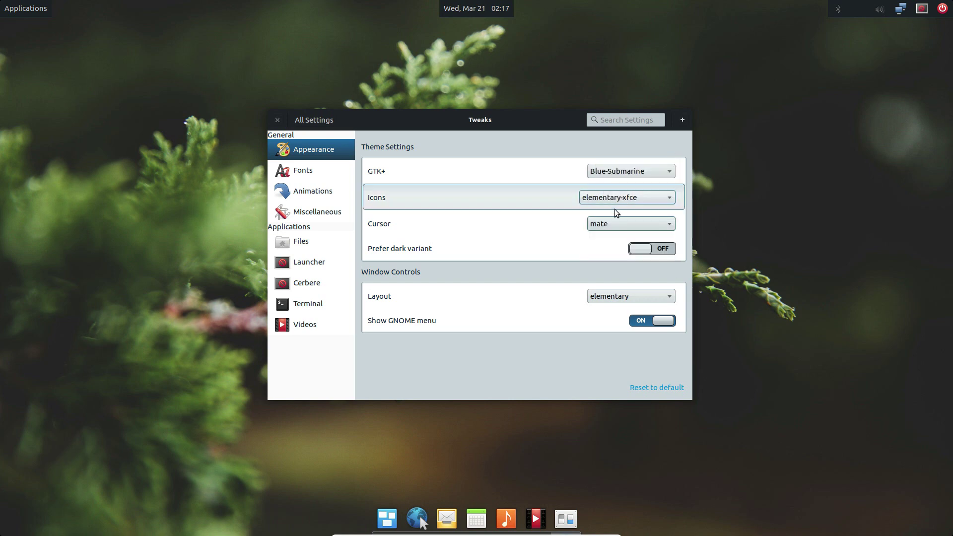
left_click(610, 224)
Set the cursor to DMZ-Black and window controls to Windows, leaving dark variant off.
left_click(613, 206)
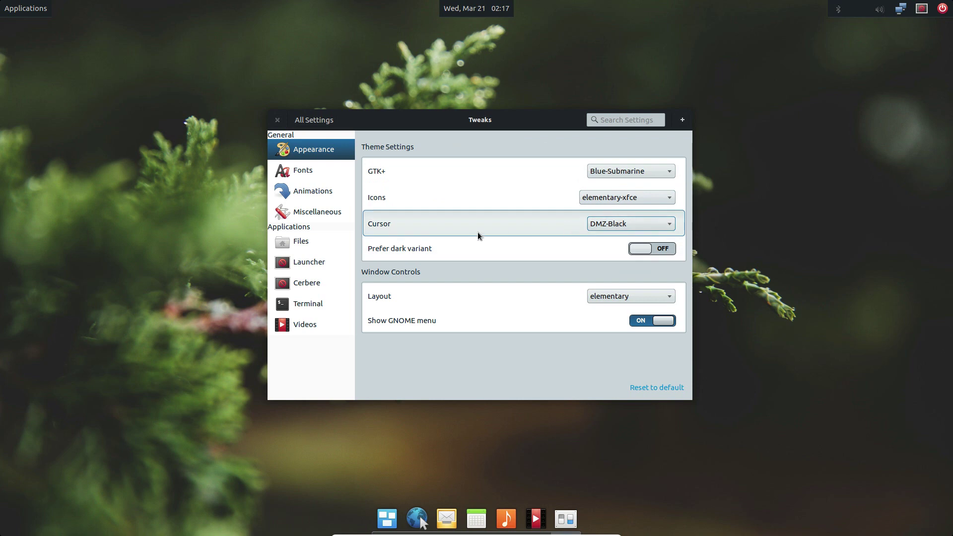
left_click(649, 253)
left_click(651, 252)
left_click(623, 297)
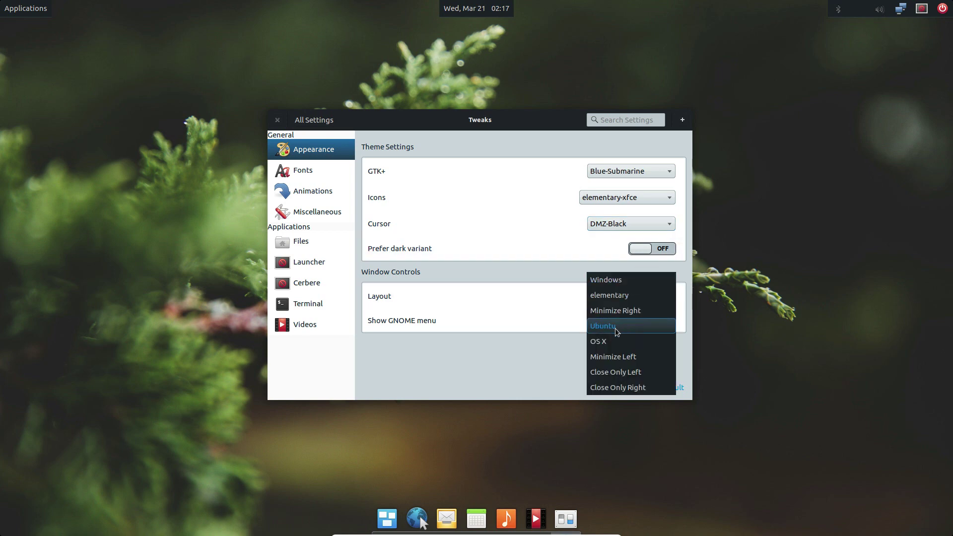
left_click(615, 285)
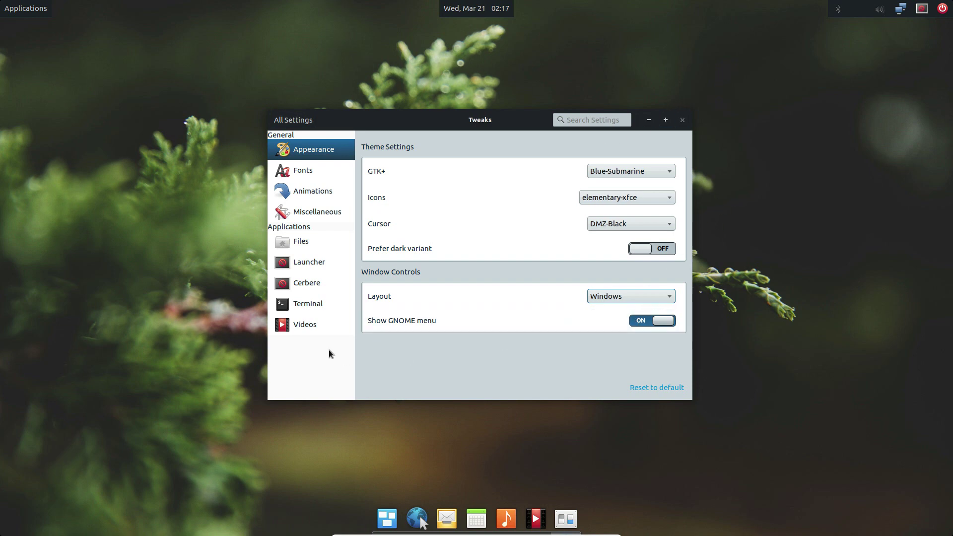
Look over the Fonts page, opening and cancelling the Document font picker.
left_click(303, 175)
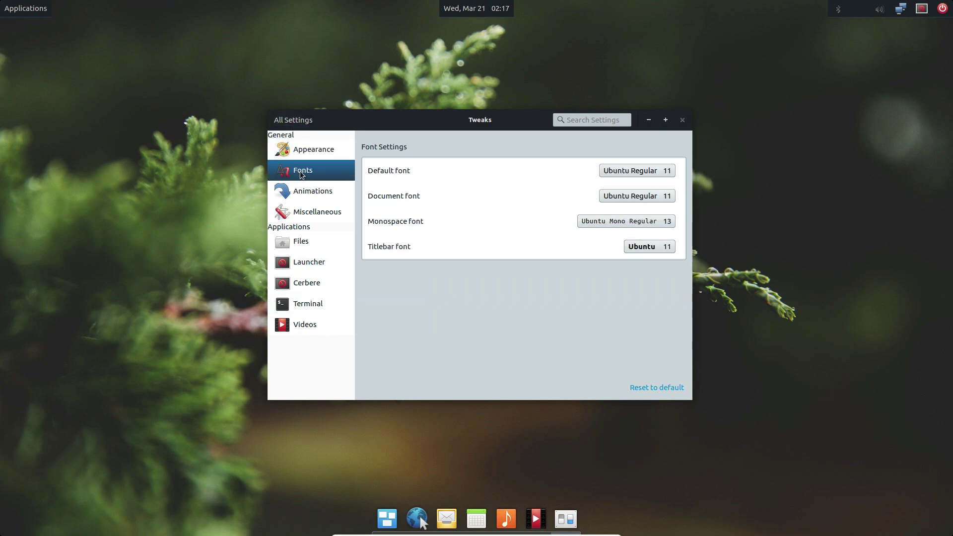
left_click(626, 196)
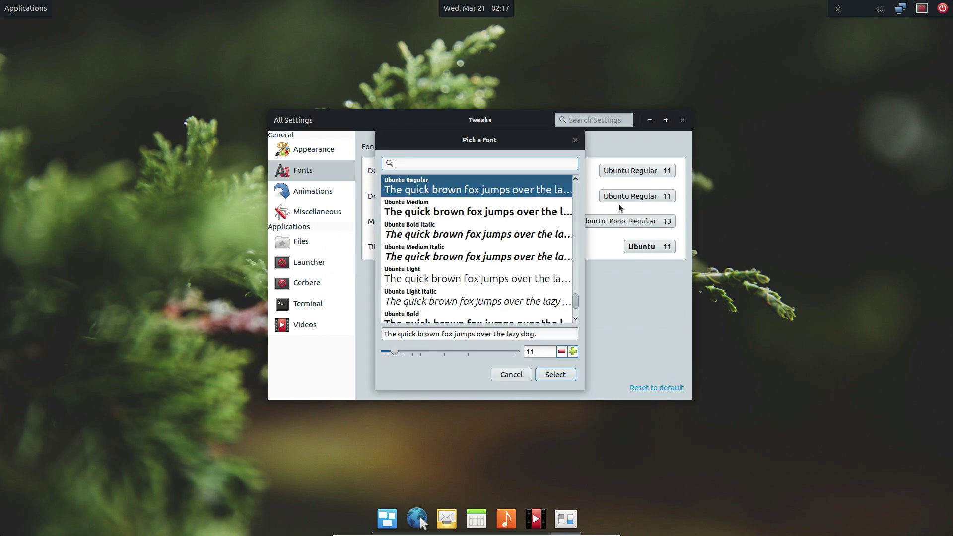
left_click(511, 375)
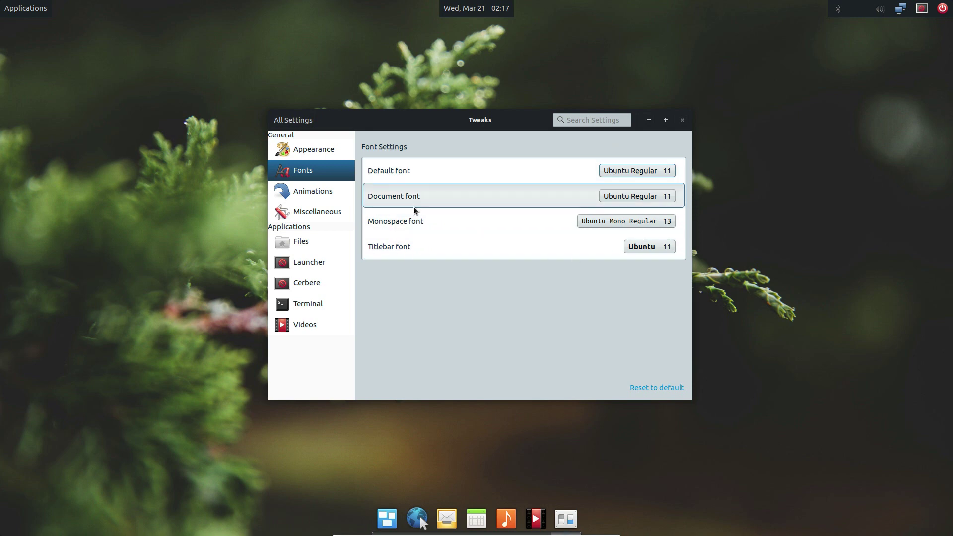
Disable animations, test minimizing and restoring the window, then re-enable animations.
left_click(314, 191)
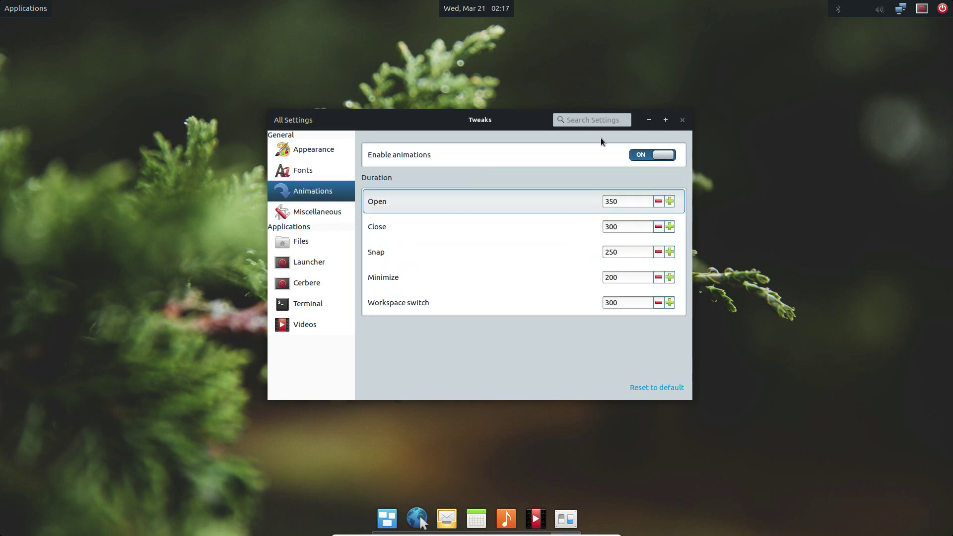
left_click(660, 155)
left_click(648, 124)
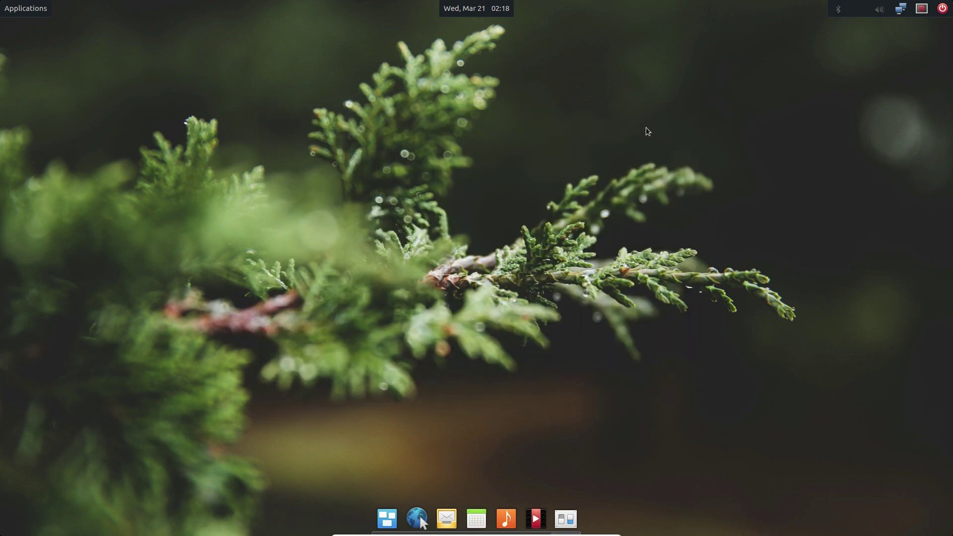
left_click(567, 517)
left_click(566, 519)
left_click(566, 519)
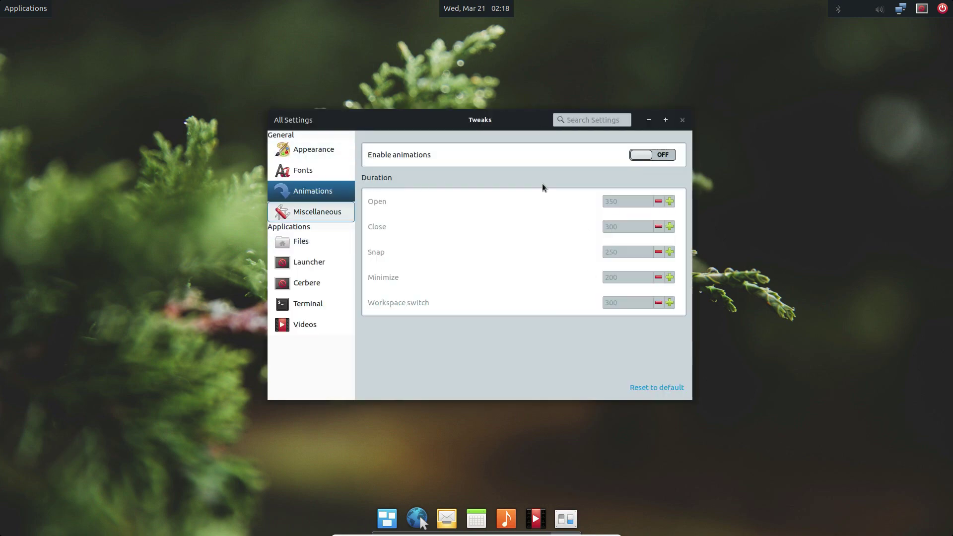
left_click(648, 153)
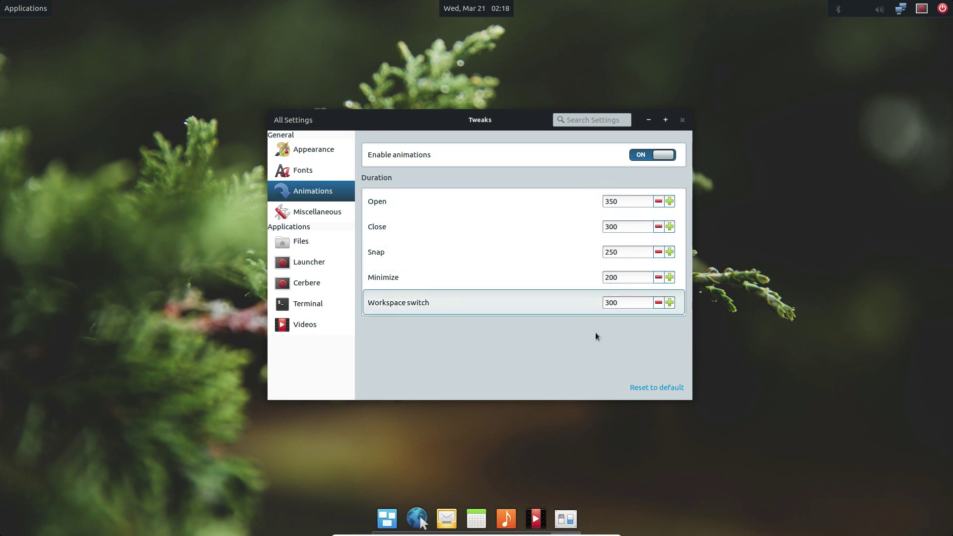
Raise the maximum volume to 110 and bring it back down to 100.
left_click(309, 213)
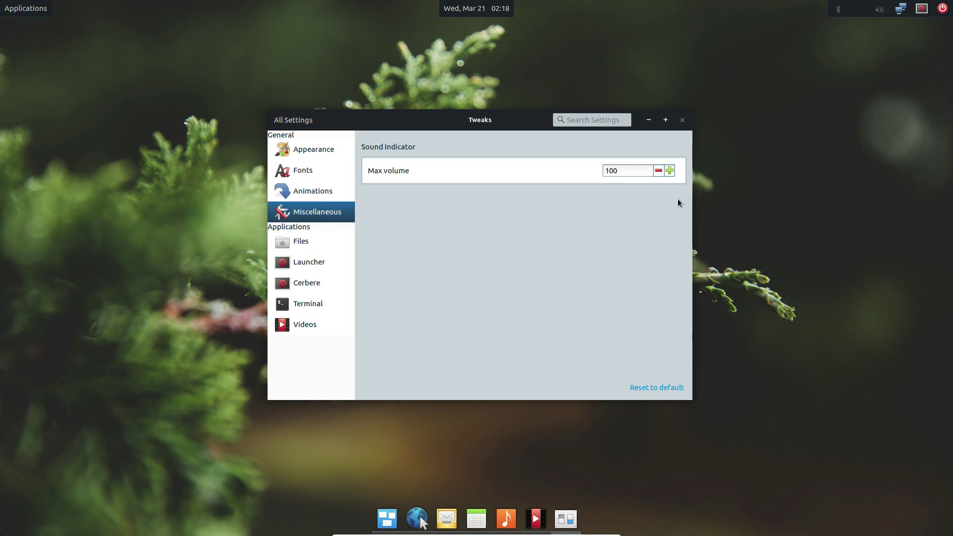
left_click(668, 172)
left_click(670, 171)
left_click(658, 171)
left_click(659, 171)
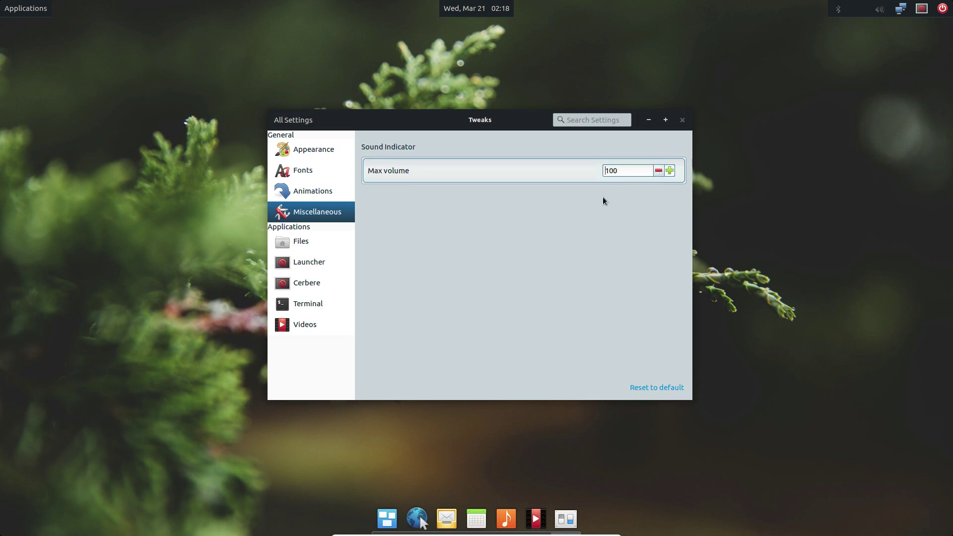
Turn off Files' Single click and Restore Tabs, keeping Informal date format.
left_click(294, 243)
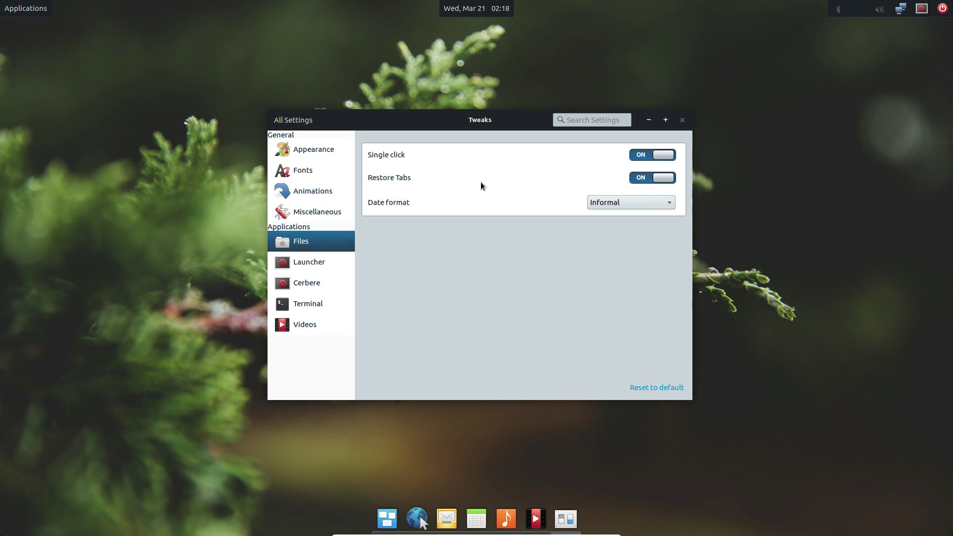
left_click(654, 157)
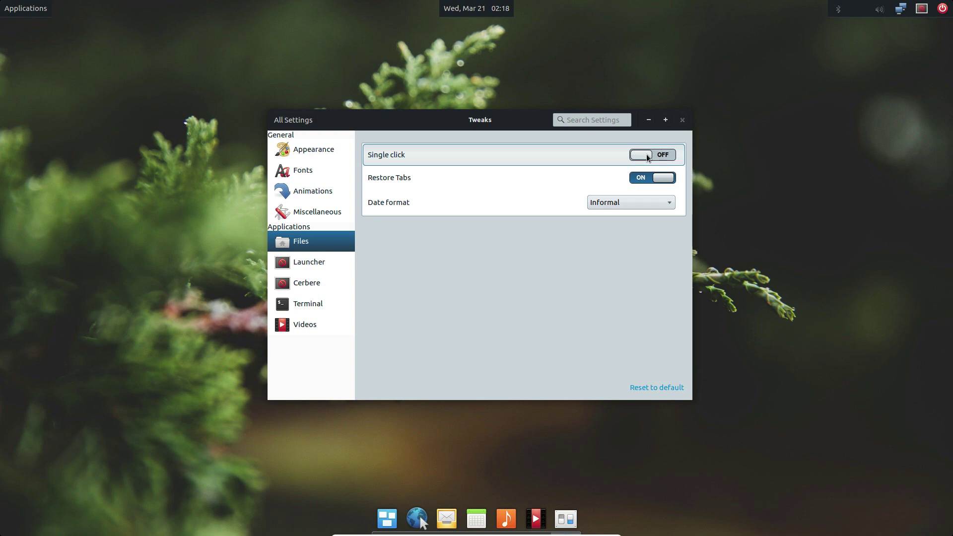
left_click(663, 179)
left_click(618, 198)
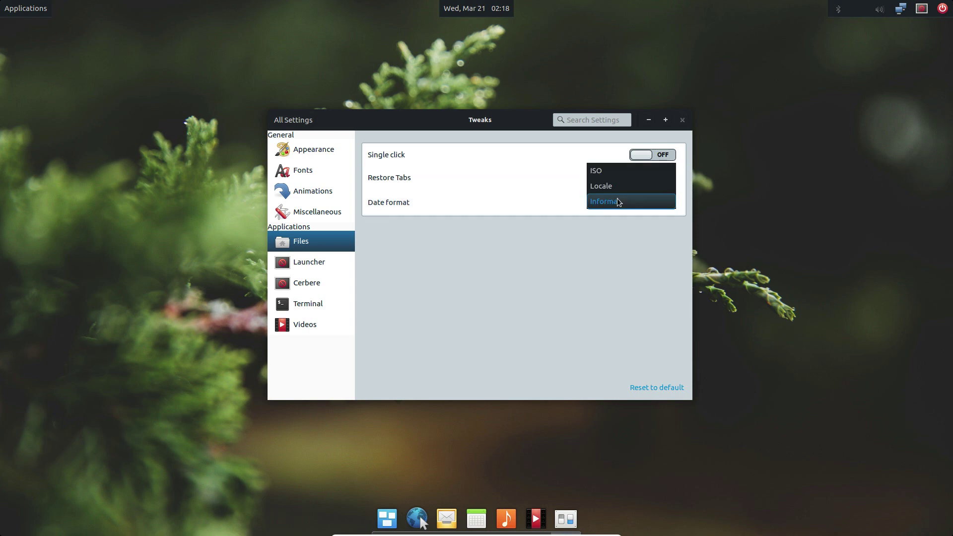
left_click(305, 261)
left_click(305, 260)
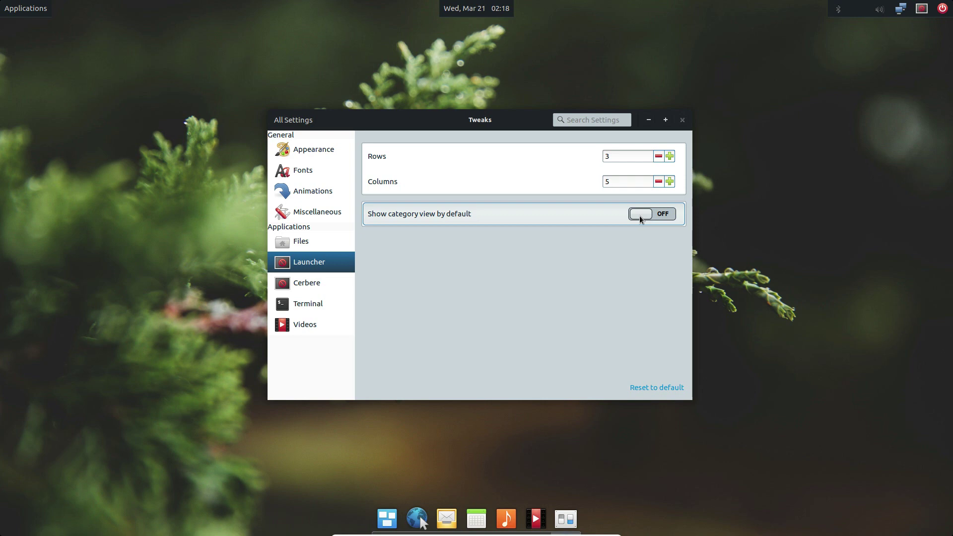
Preview the Applications launcher's category view and toggle showing category view by default.
left_click(25, 9)
key("Escape")
left_click(24, 8)
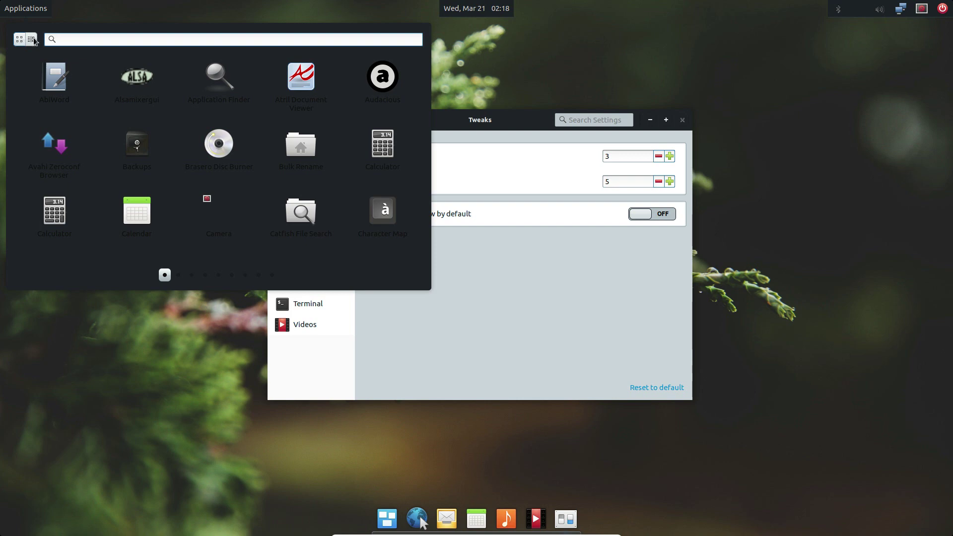
left_click(32, 39)
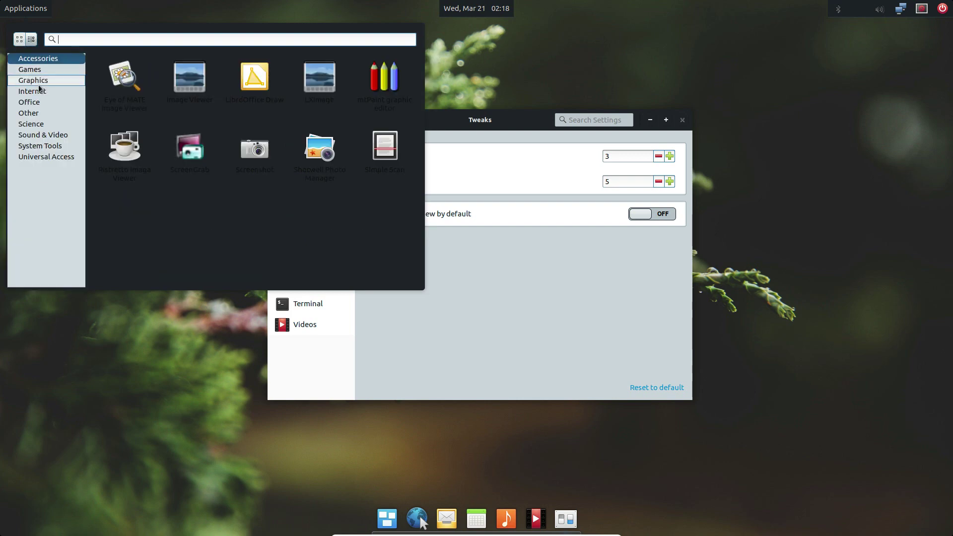
left_click(646, 218)
left_click(645, 213)
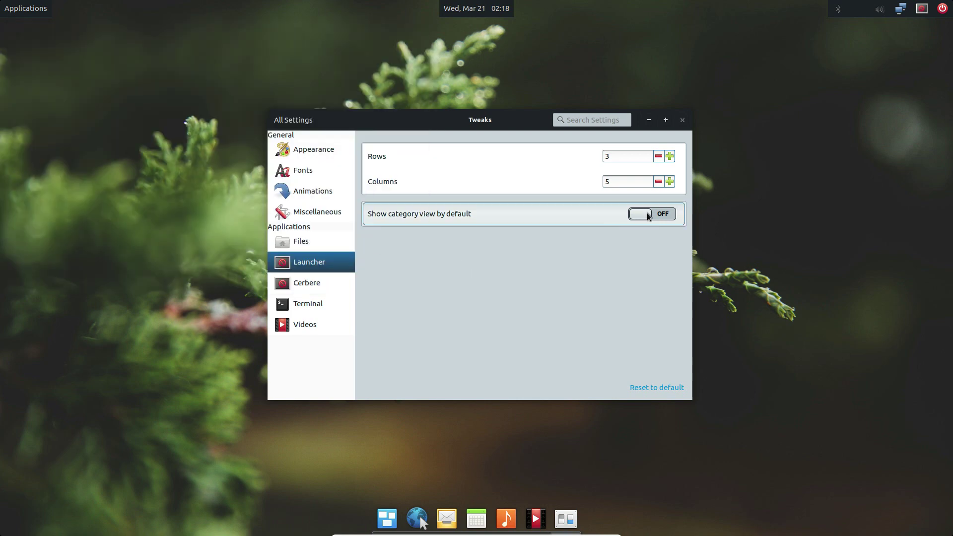
left_click(307, 280)
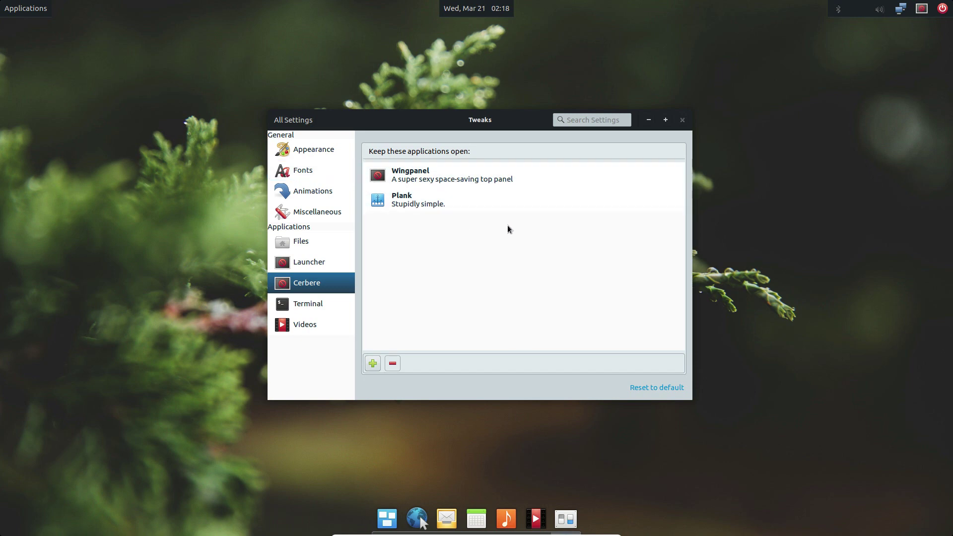
Select the Wingpanel and Plank entries in Cerbere's list, then go to Terminal settings.
left_click(421, 180)
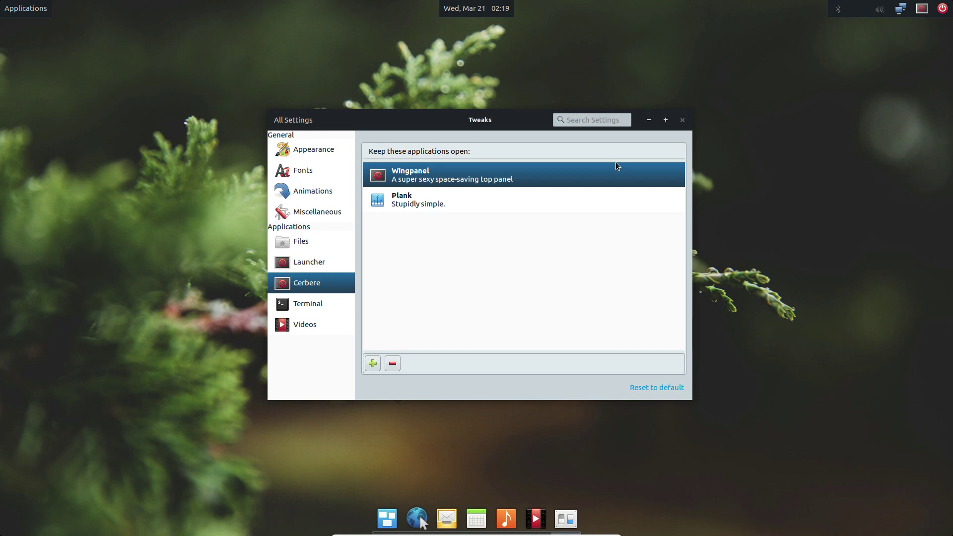
left_click(418, 207)
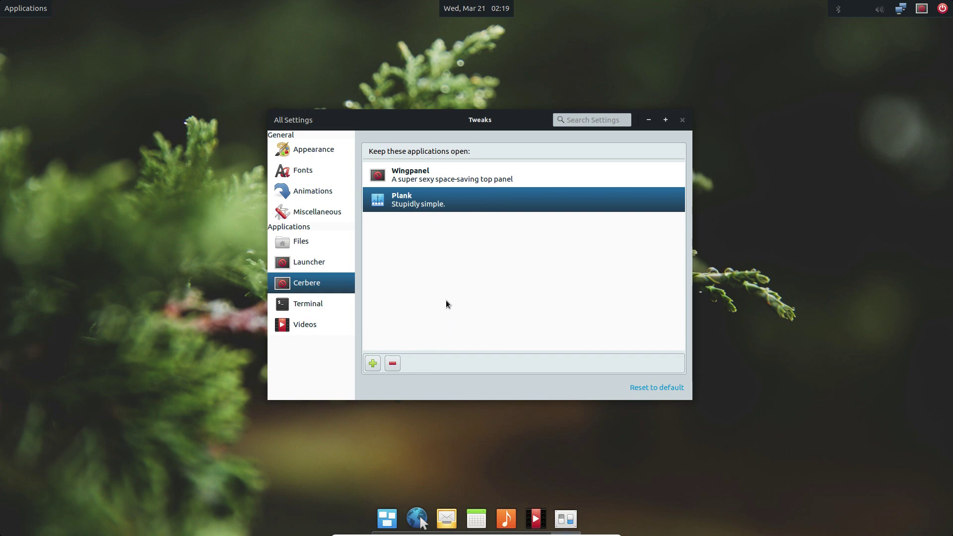
left_click(302, 309)
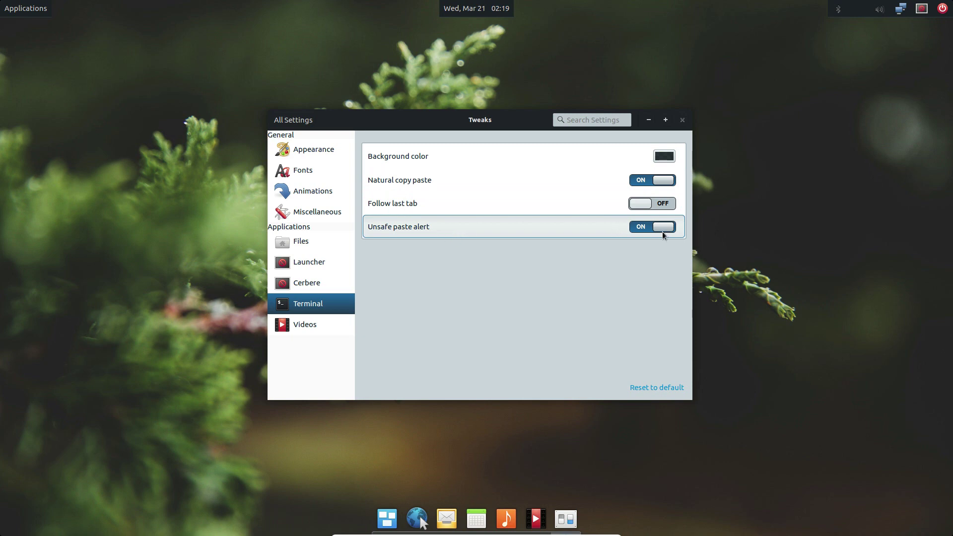
Turn off Terminal's unsafe paste alert, leaving Follow last tab off and background colour unchanged.
left_click_drag(647, 231, 629, 231)
left_click(642, 204)
left_click(645, 204)
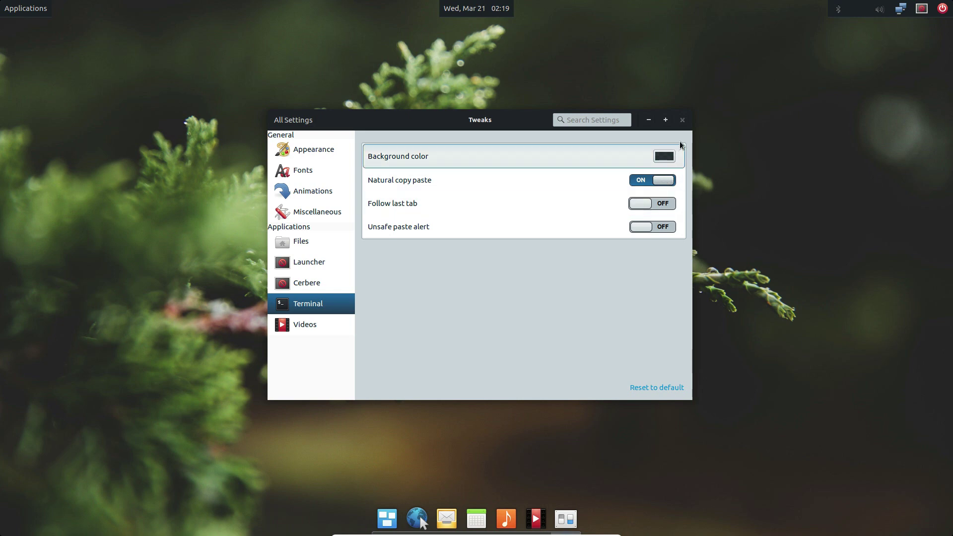
left_click(664, 155)
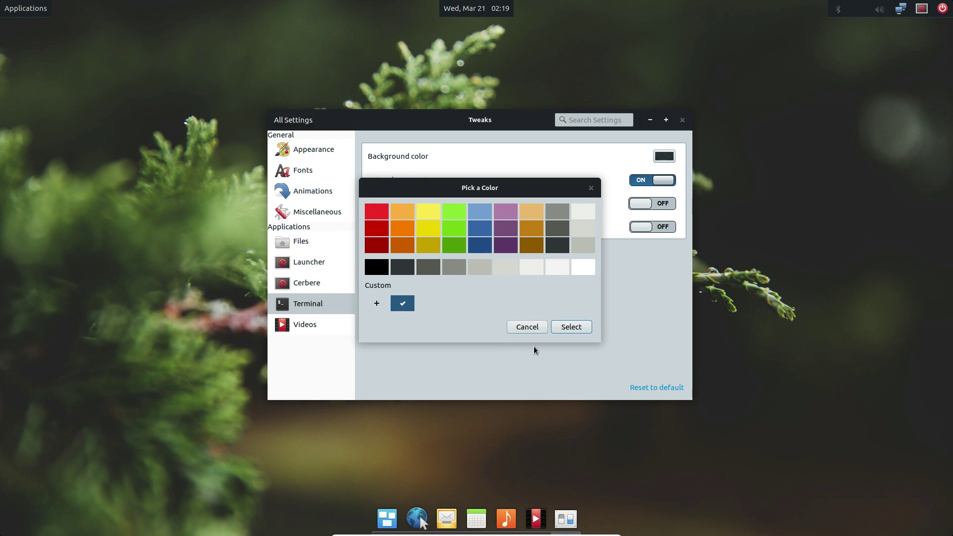
left_click(528, 331)
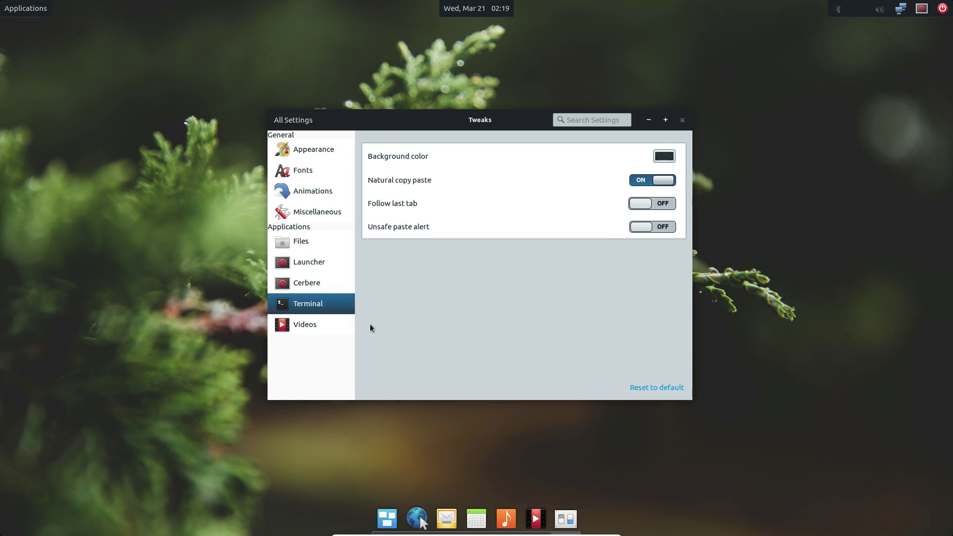
In Videos, turn on Stay on top while playing and toggle the instant-playback option.
left_click(300, 326)
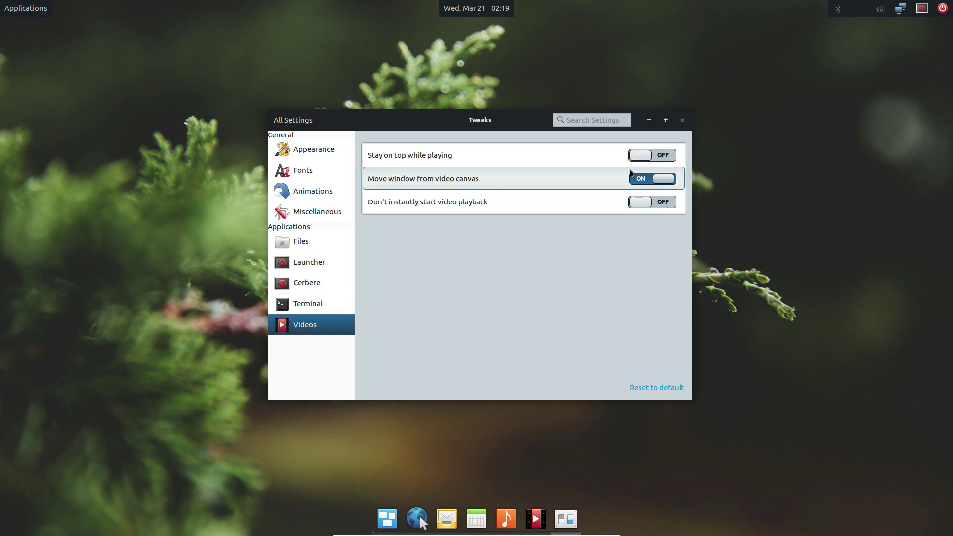
left_click_drag(644, 157, 678, 158)
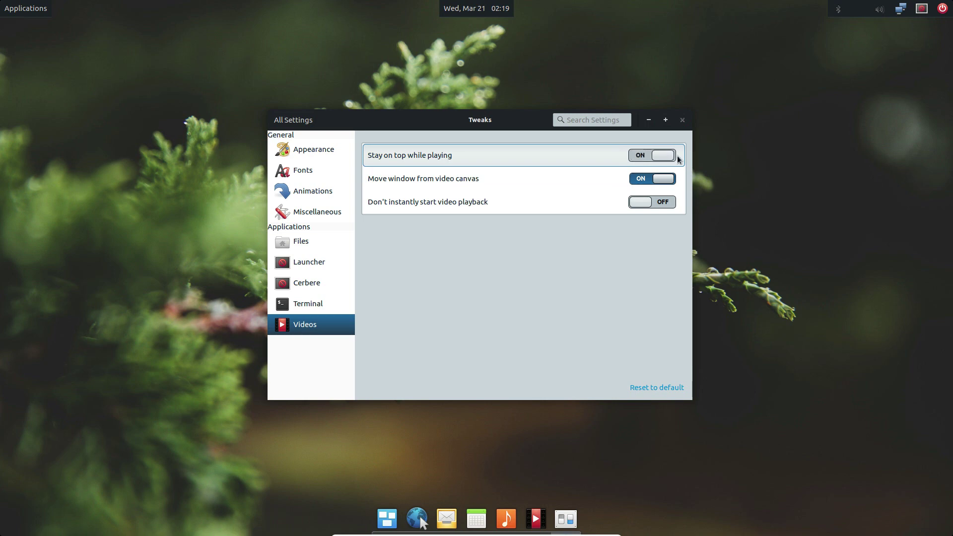
left_click(642, 202)
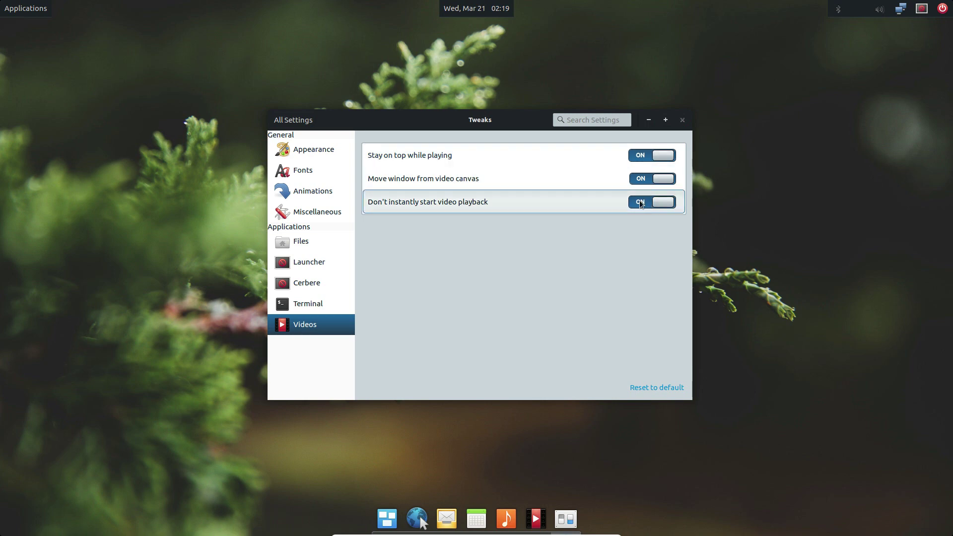
Reset the Appearance settings to default.
left_click(312, 149)
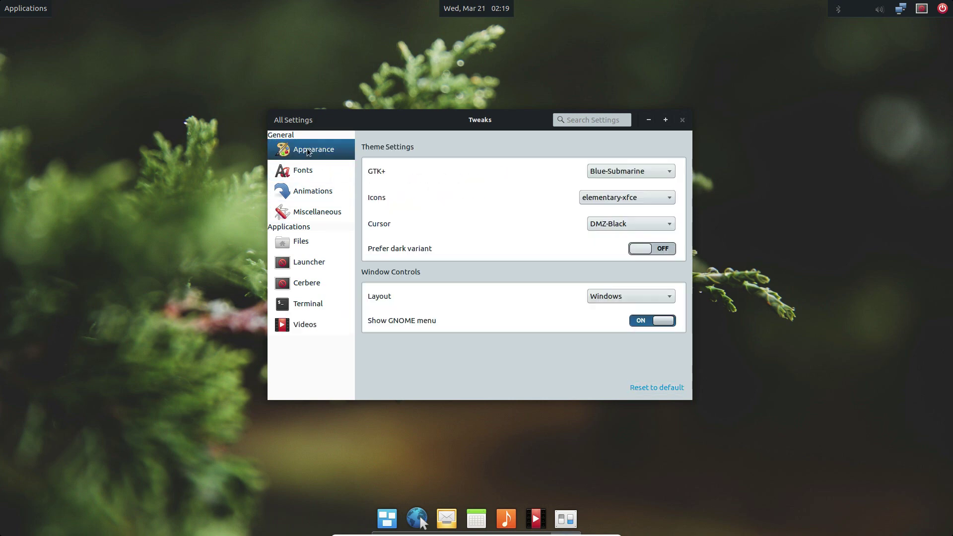
left_click(657, 388)
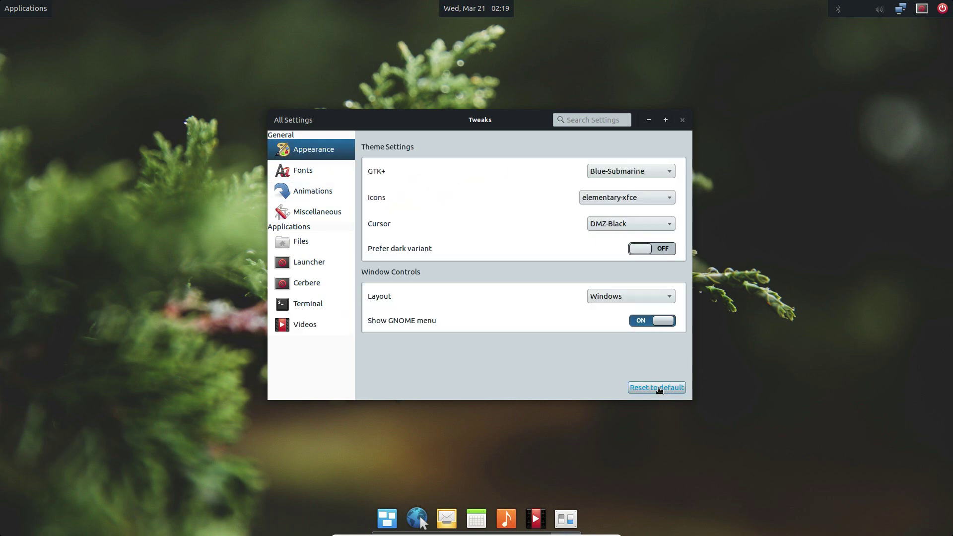
left_click(311, 177)
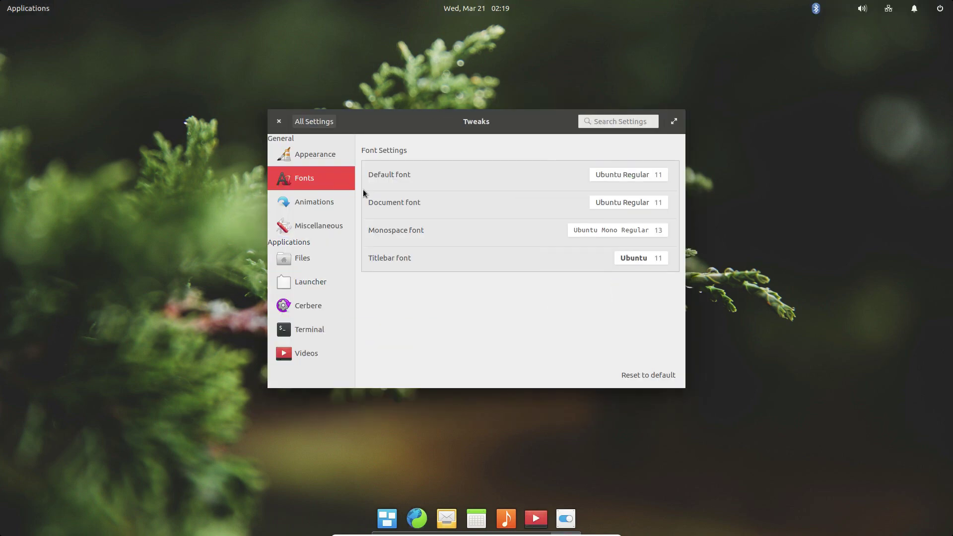
After glancing at Fonts, set the GTK+ theme back to elementary.
left_click(307, 160)
left_click(318, 180)
left_click(290, 157)
left_click(618, 174)
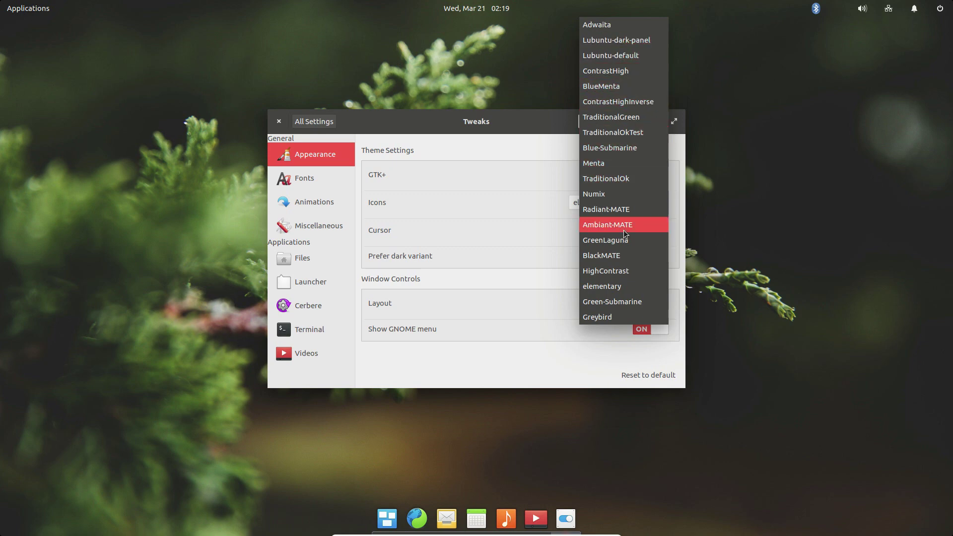
left_click(618, 287)
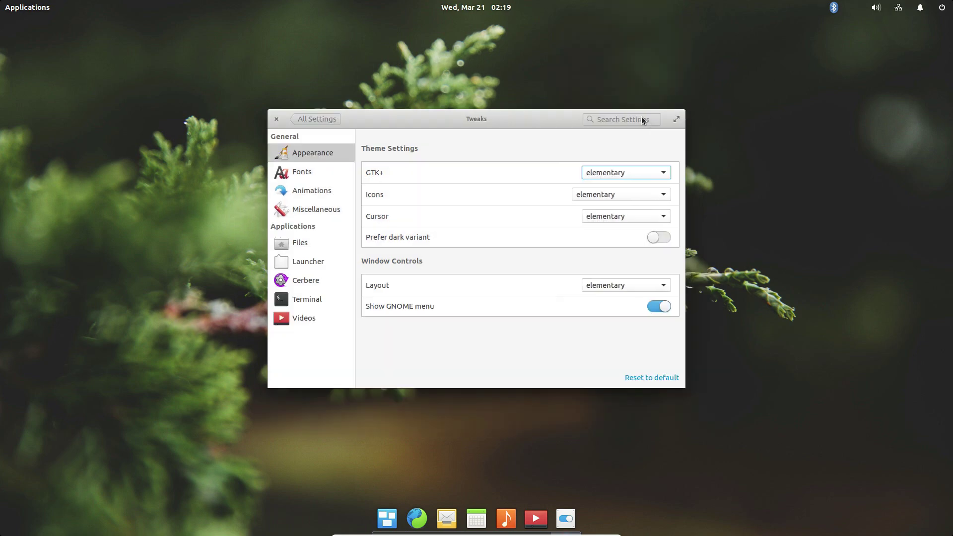